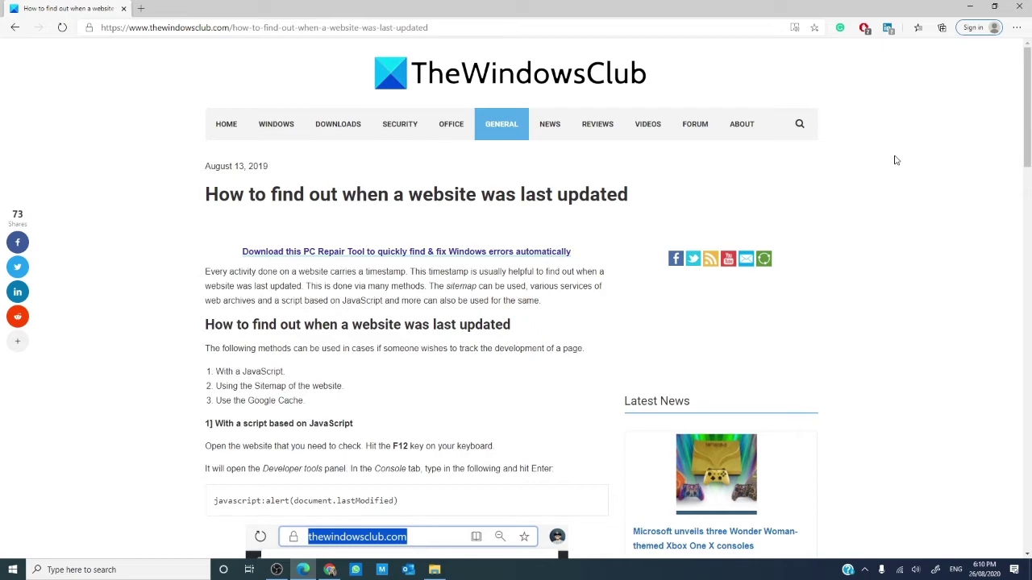
- Run javascript:alert(document.lastModified) in the DevTools console to show the 08/26/2020 18:12:03 date
{"action": "key", "text": "F12"}
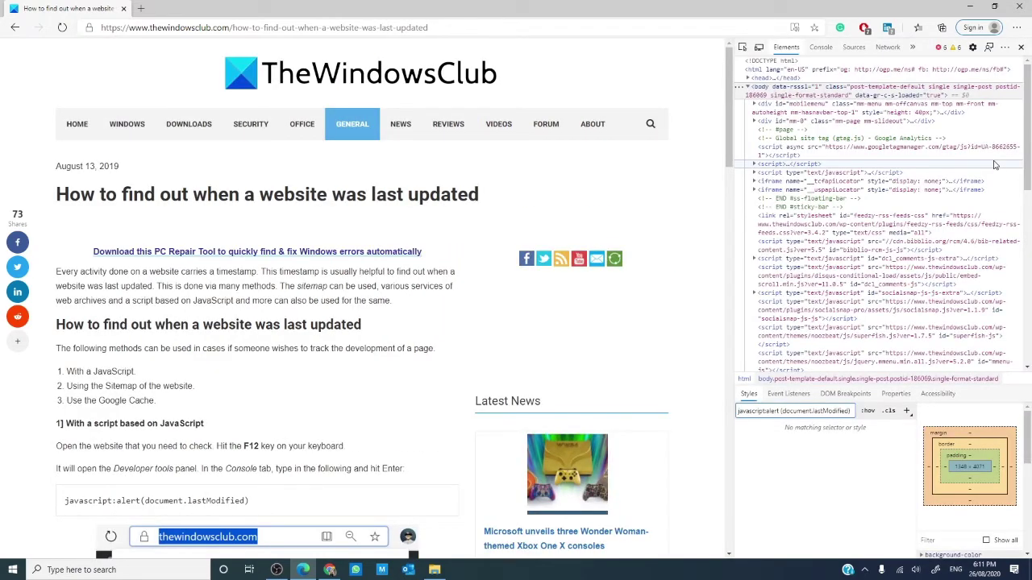
{"action": "left_click", "coordinate": [821, 47]}
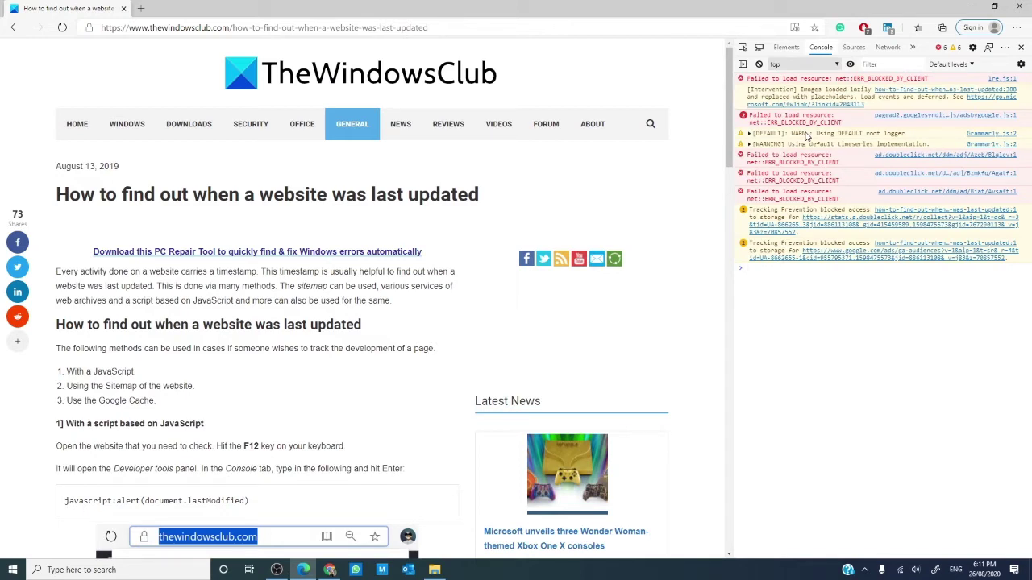
{"action": "type", "text": "java"}
{"action": "type", "text": "scri"}
{"action": "key", "text": "BackSpace"}
{"action": "type", "text": "ipt"}
{"action": "type", "text": ":"}
{"action": "type", "text": "alert"}
{"action": "type", "text": "(d"}
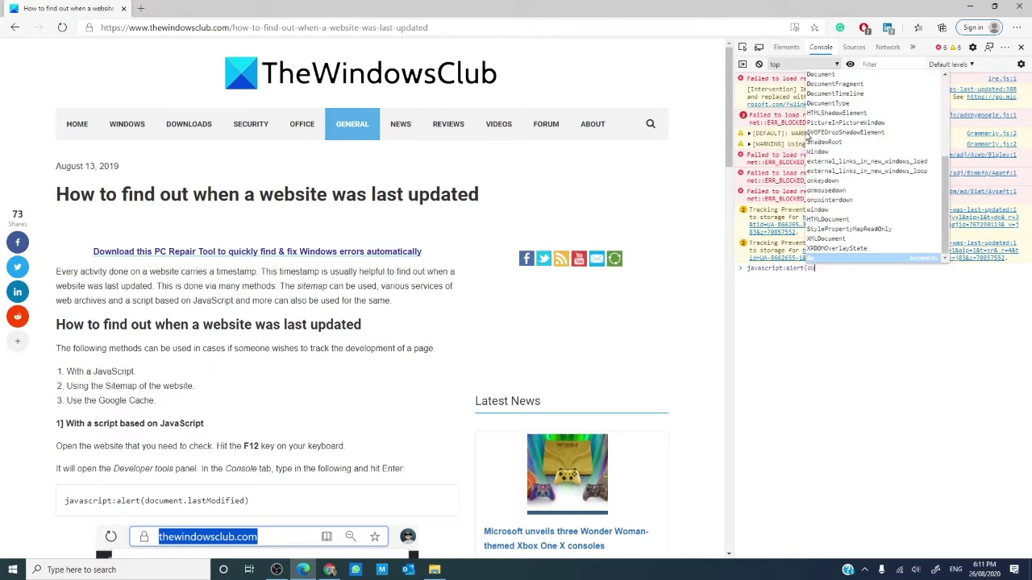
{"action": "type", "text": "ocument"}
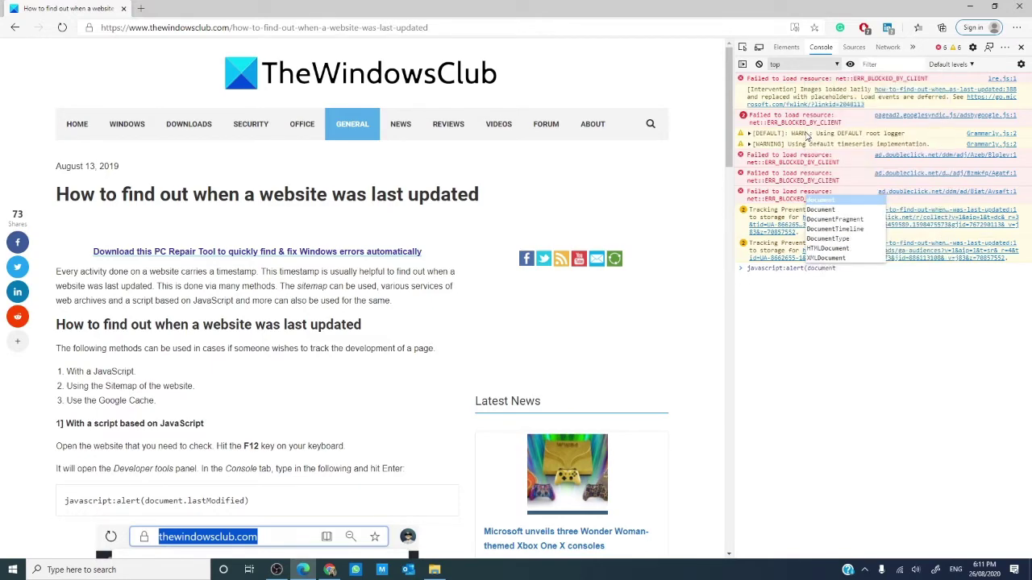
{"action": "type", "text": ".last"}
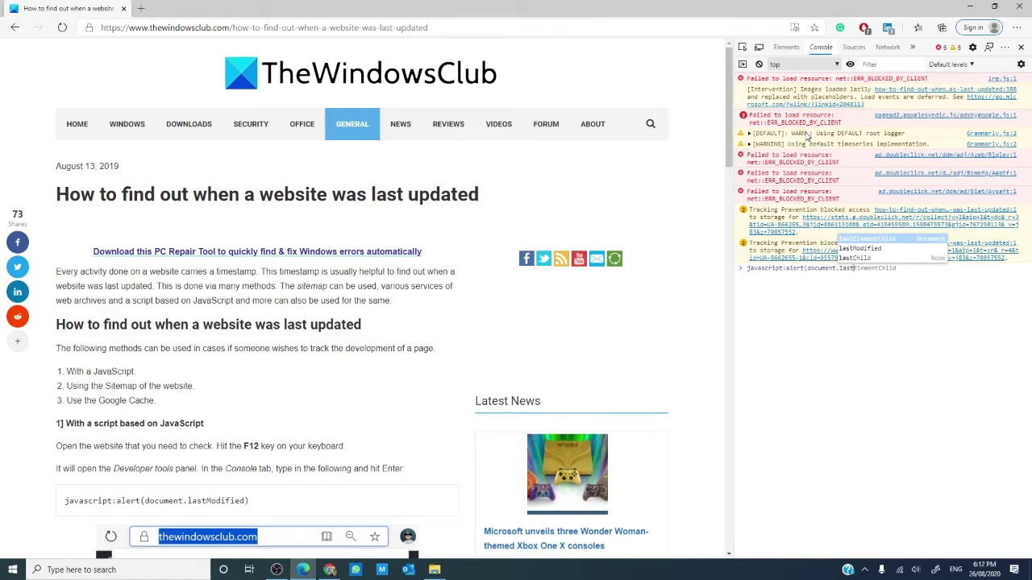
{"action": "type", "text": "Modified"}
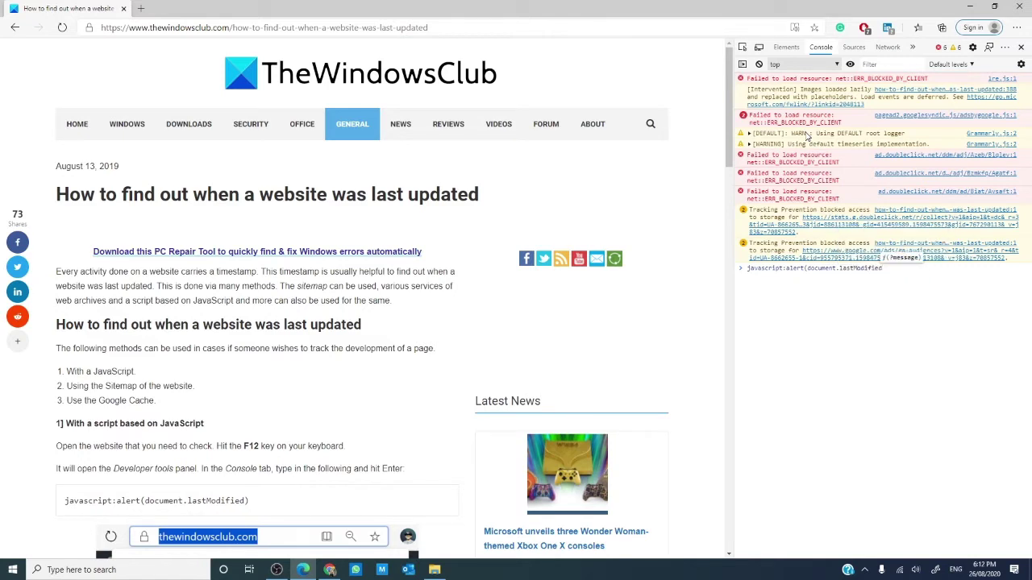
{"action": "type", "text": ")"}
{"action": "key", "text": "Return"}
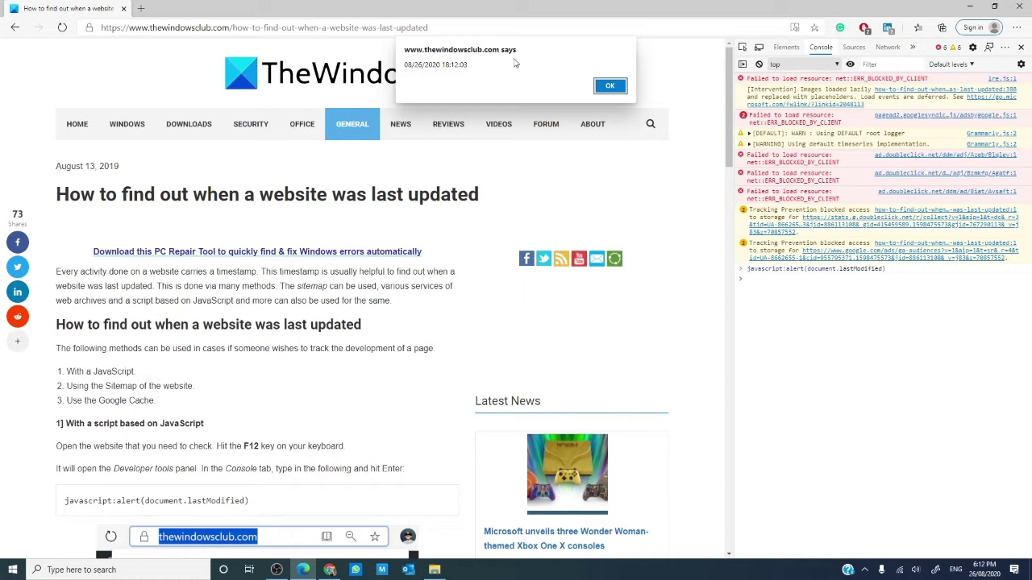
- Dismiss the last-modified alert and close the DevTools panel
{"action": "left_click", "coordinate": [604, 88]}
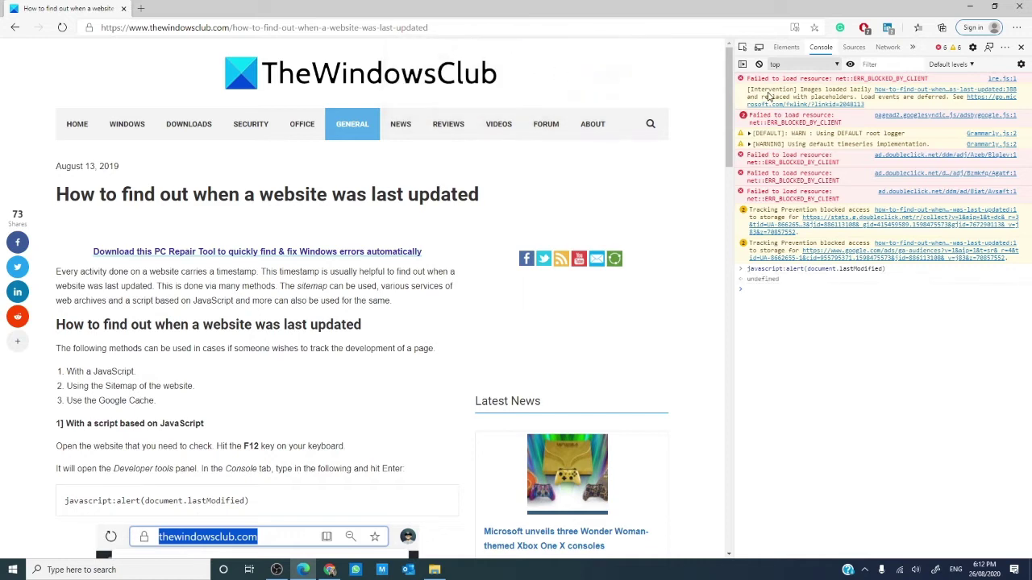
{"action": "left_click", "coordinate": [1020, 49]}
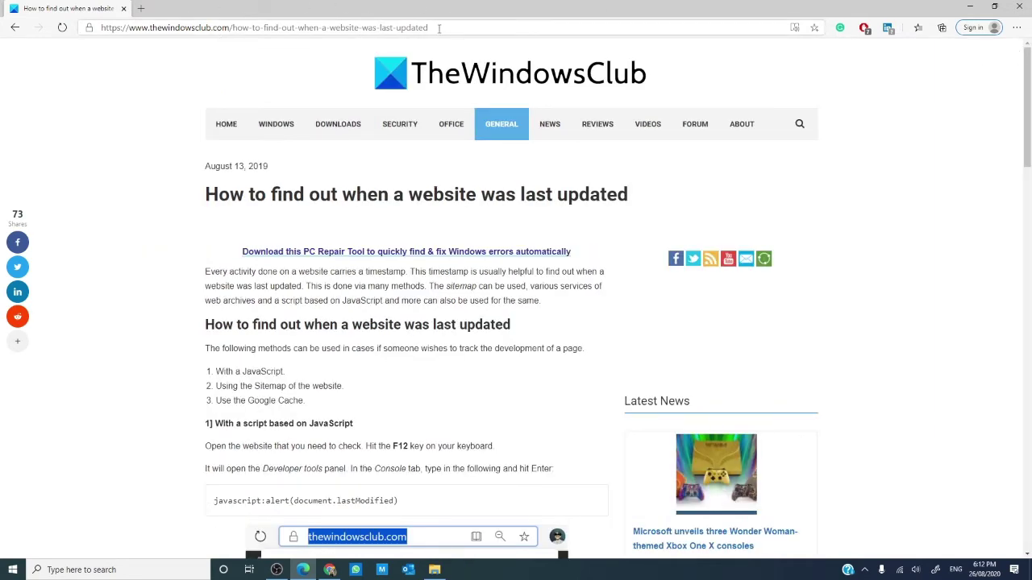
- Load thewindowsclub.com/sitemap_index.xml in a new tab to see each sitemap's last-modified date
{"action": "left_click", "coordinate": [440, 29]}
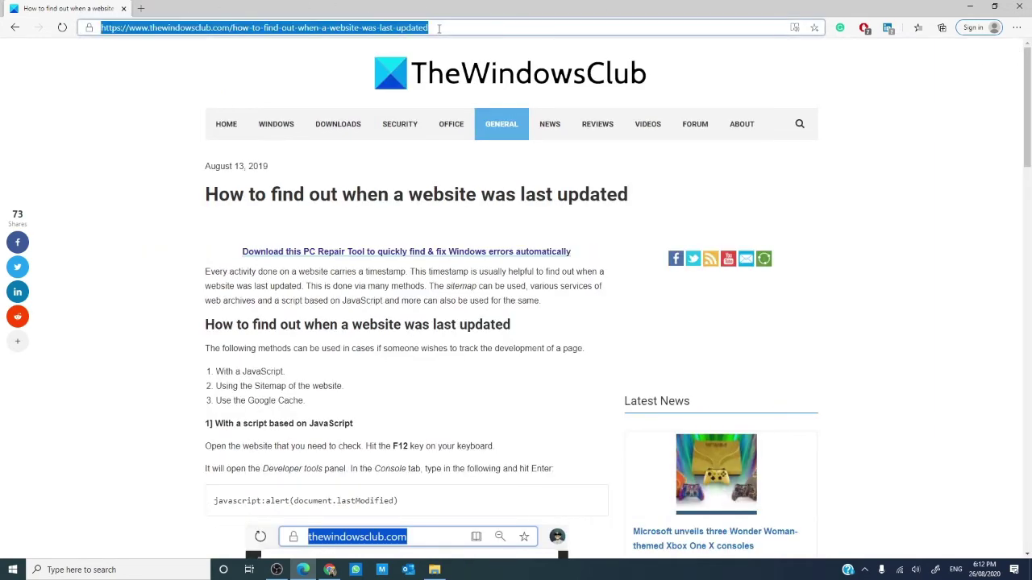
{"action": "left_click", "coordinate": [142, 9]}
{"action": "type", "text": "the"}
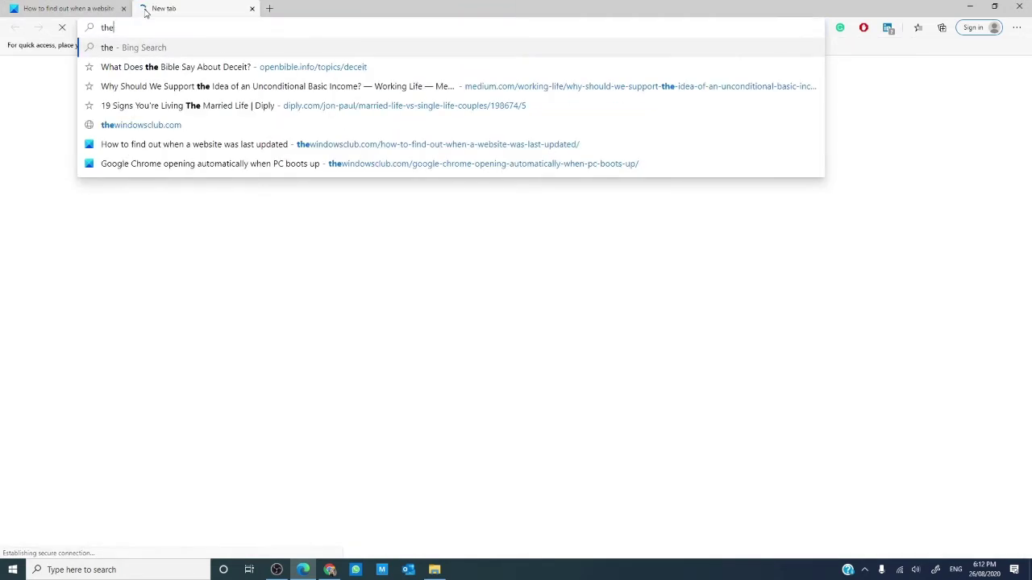
{"action": "type", "text": "windows"}
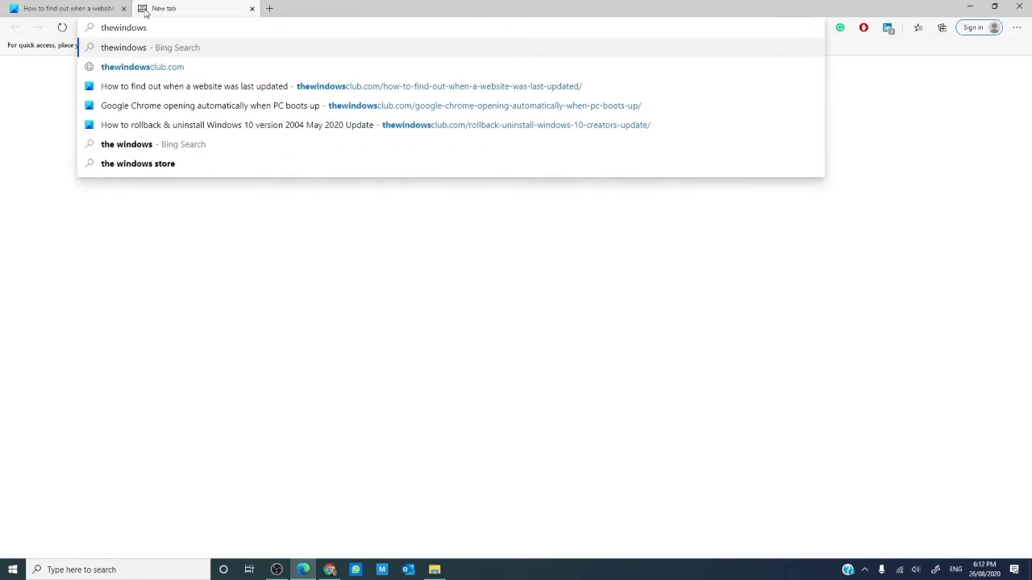
{"action": "type", "text": "club.com/"}
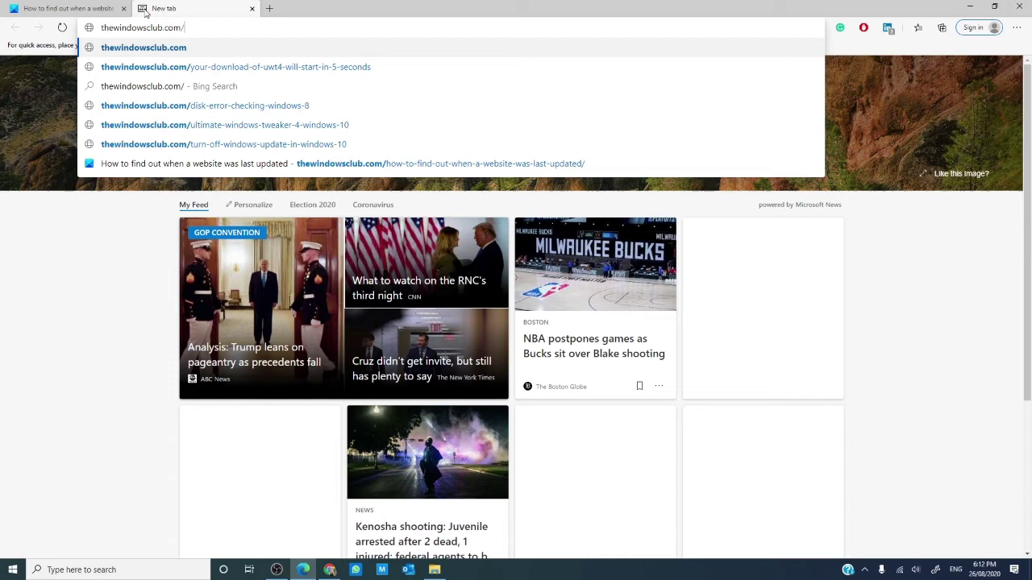
{"action": "type", "text": "sitemap_index.xml"}
{"action": "key", "text": "Return"}
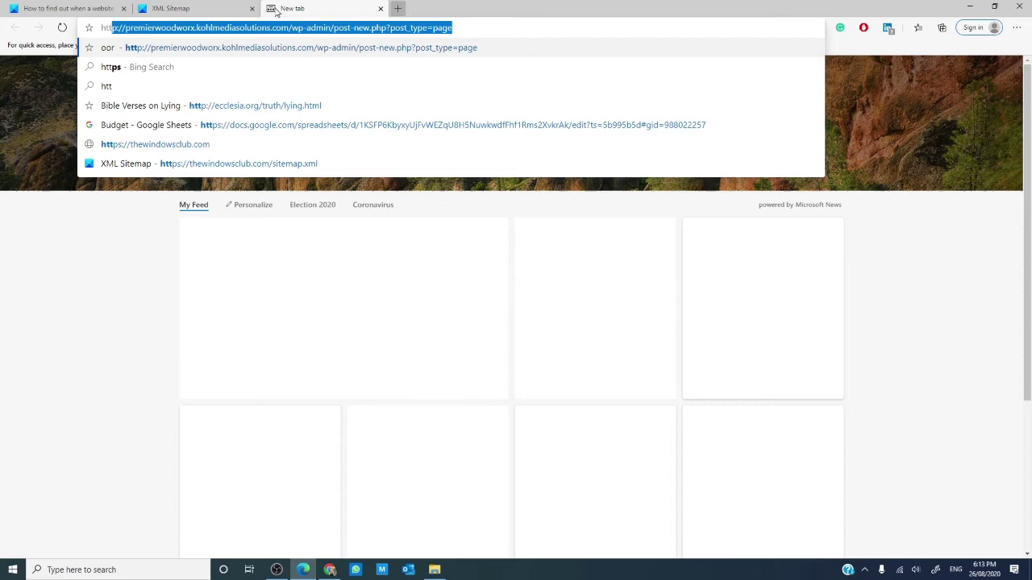
{"action": "type", "text": "ps:"}
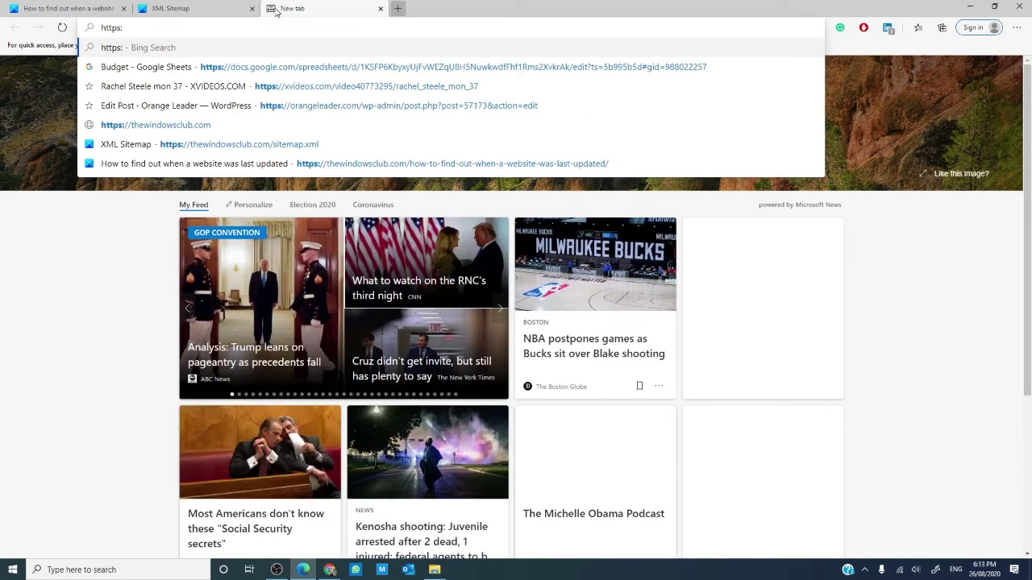
{"action": "type", "text": "//www."}
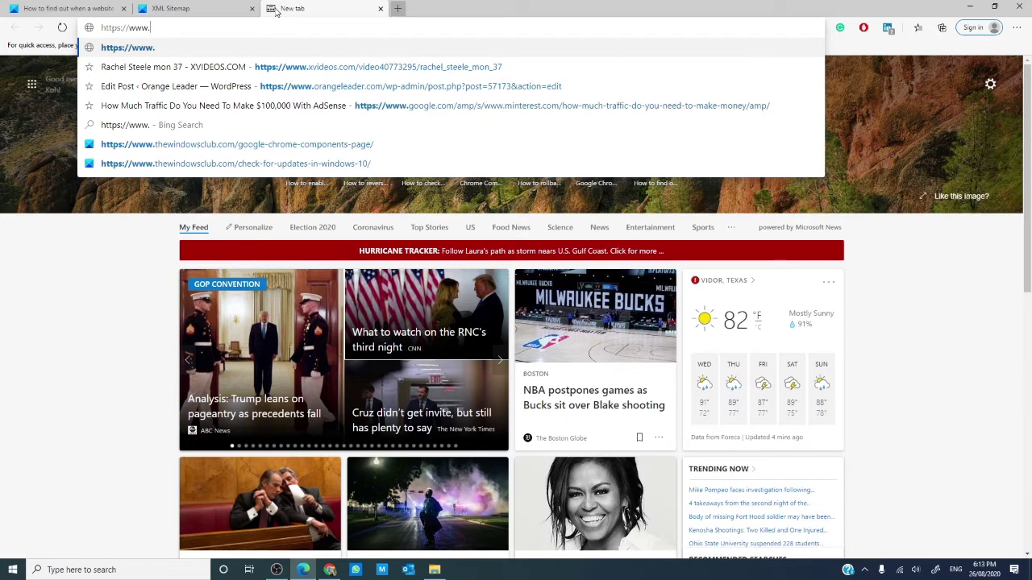
{"action": "type", "text": "web"}
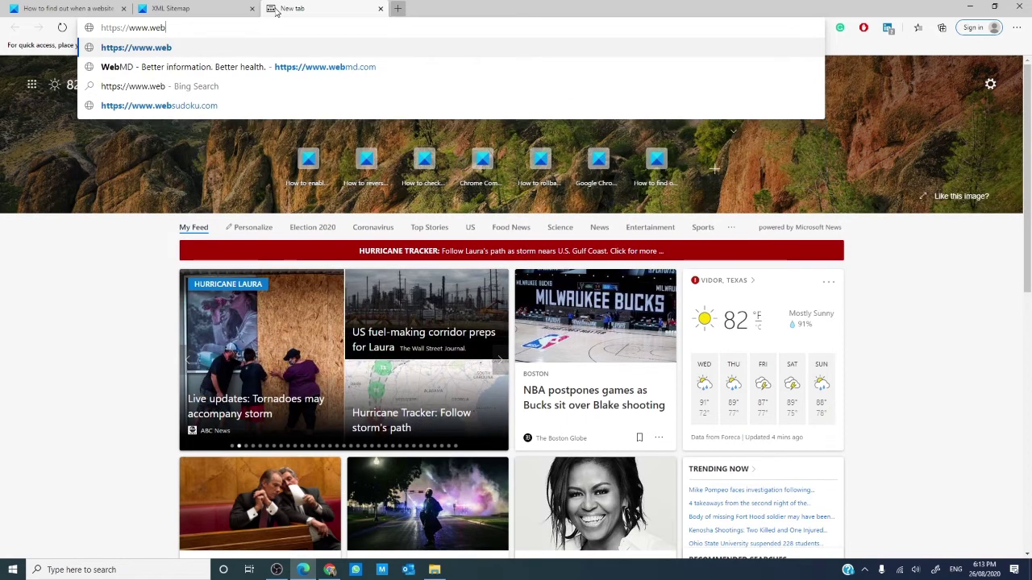
{"action": "type", "text": "n"}
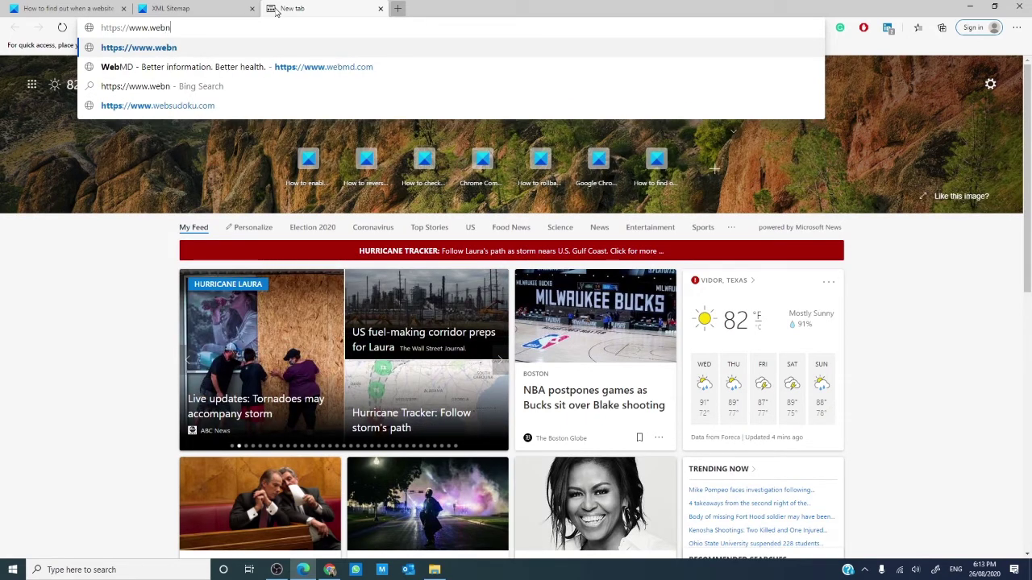
{"action": "type", "text": "ots.c"}
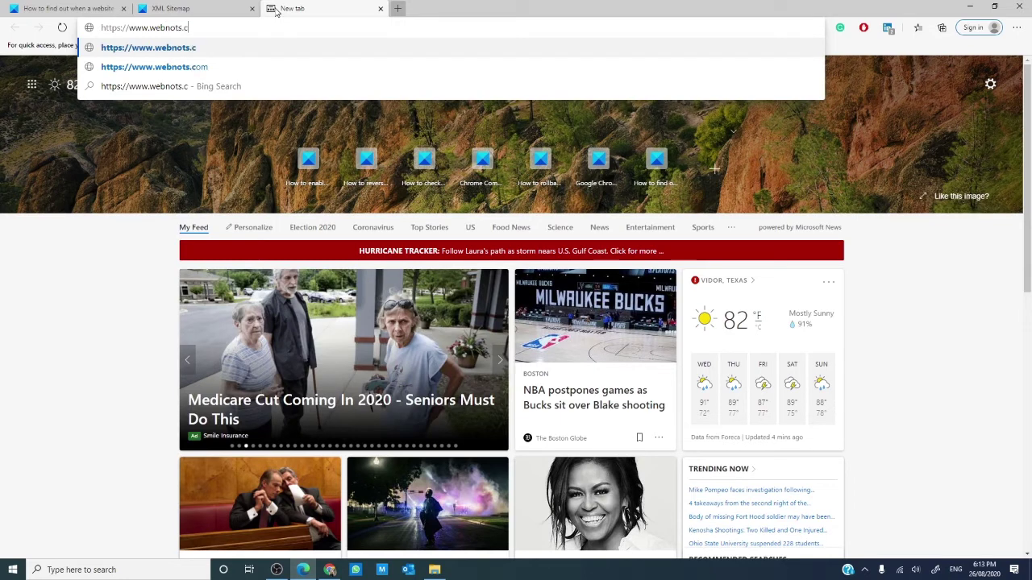
{"action": "type", "text": "om,"}
{"action": "key", "text": "BackSpace"}
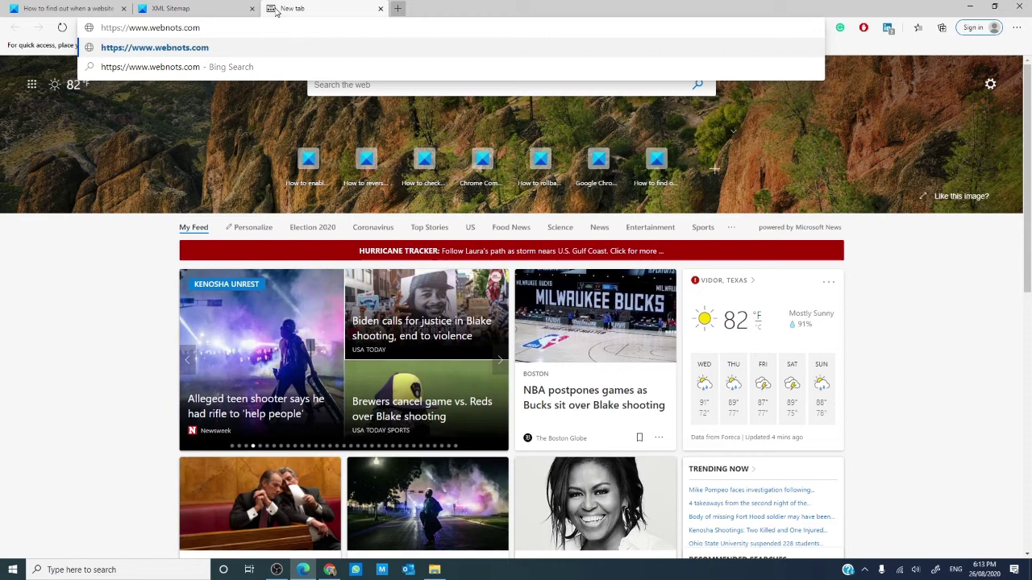
{"action": "type", "text": "/seo"}
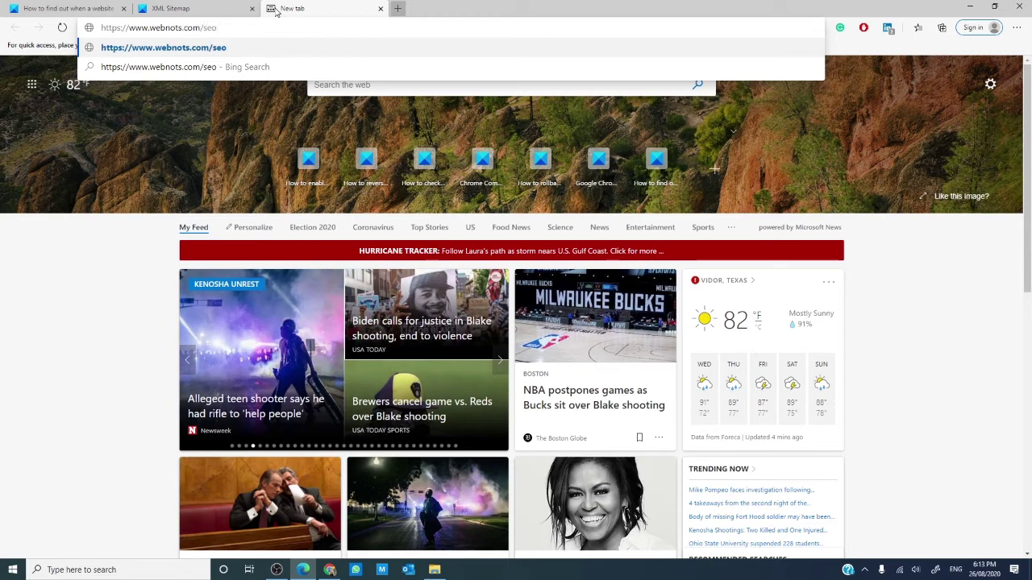
{"action": "type", "text": "-tools"}
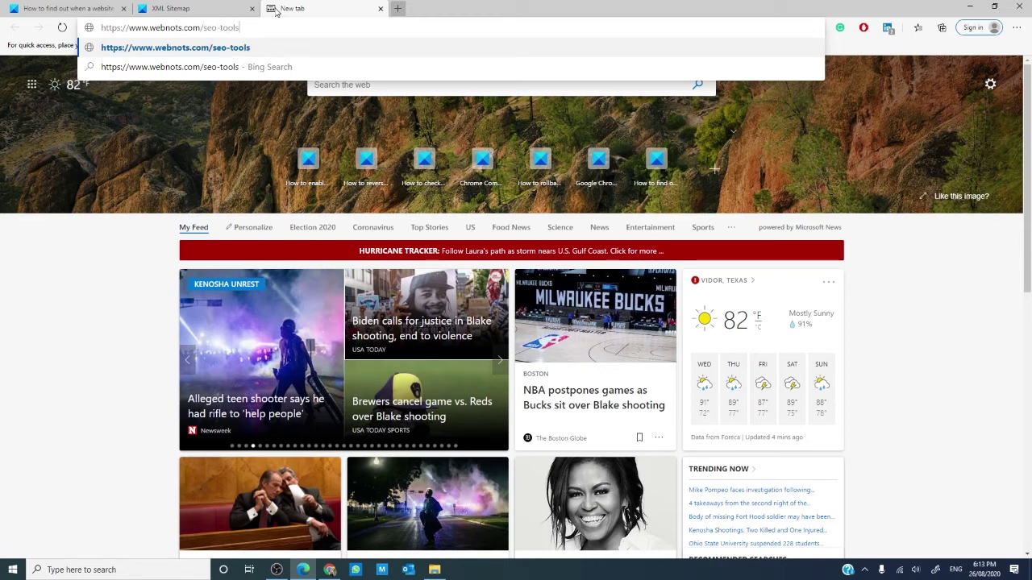
{"action": "type", "text": "/goog"}
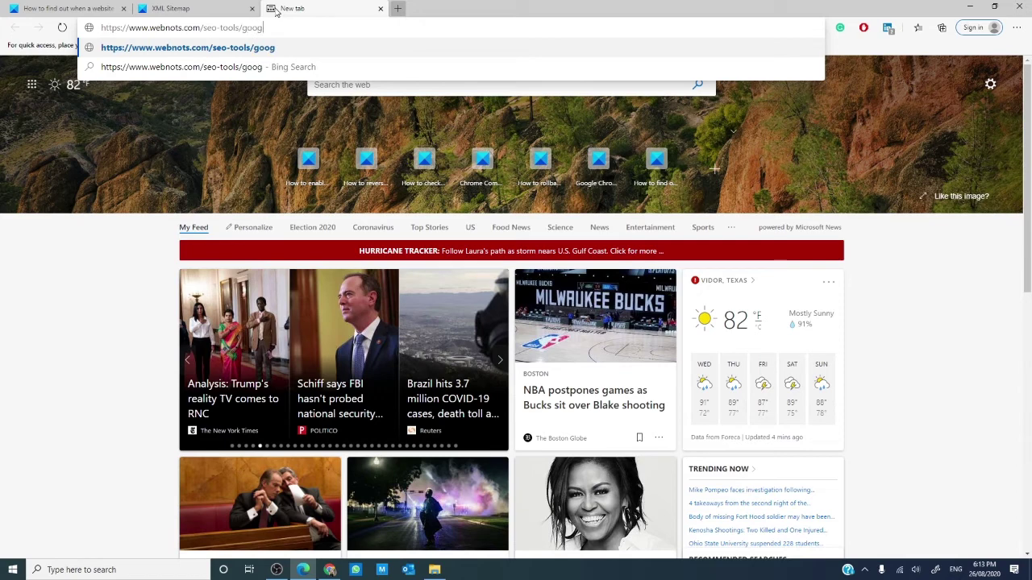
{"action": "type", "text": "le"}
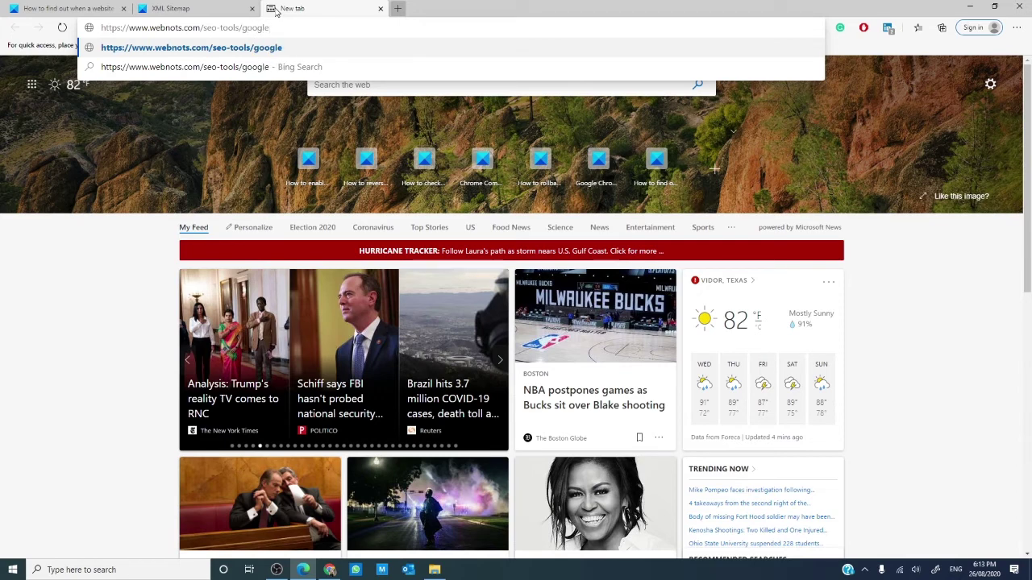
{"action": "type", "text": "-ca"}
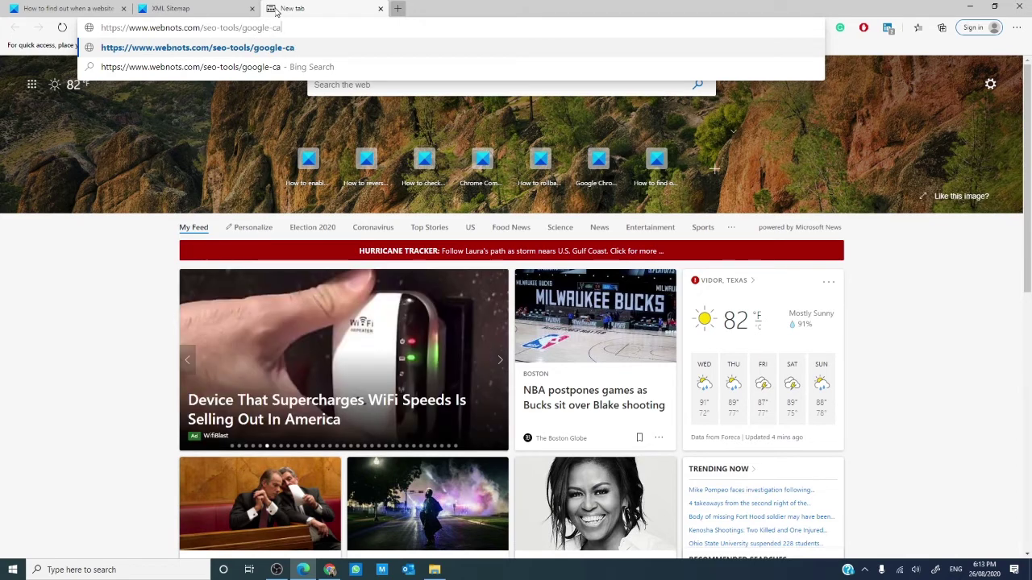
{"action": "type", "text": "che"}
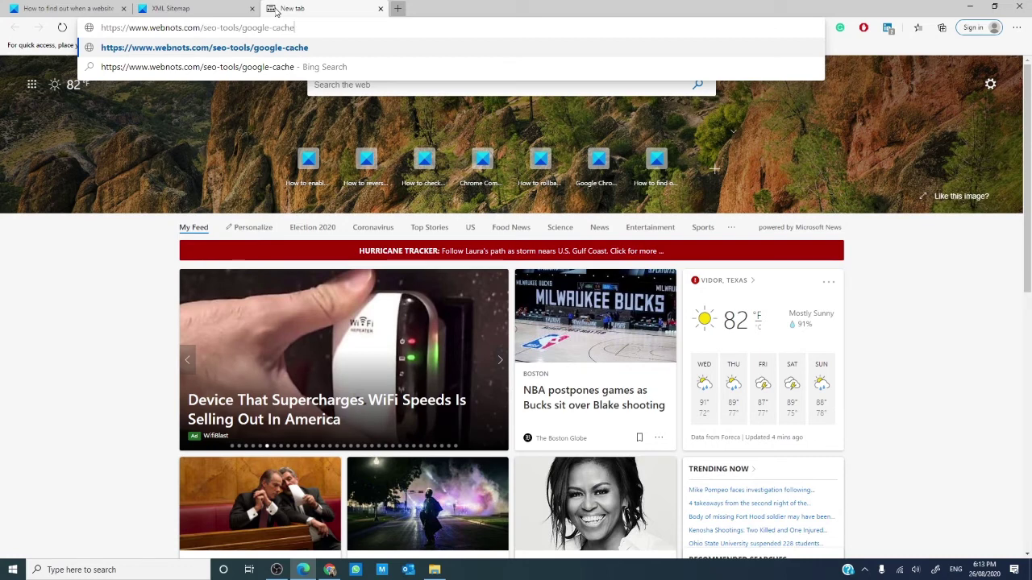
{"action": "type", "text": "-cheker"}
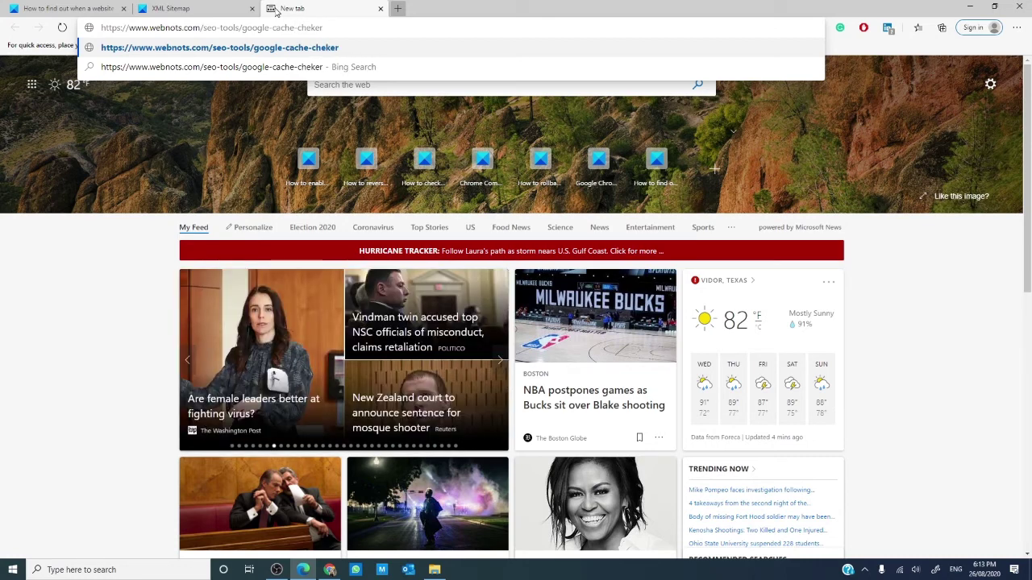
{"action": "key", "text": "BackSpace"}
{"action": "key", "text": "BackSpace"}
{"action": "type", "text": "c"}
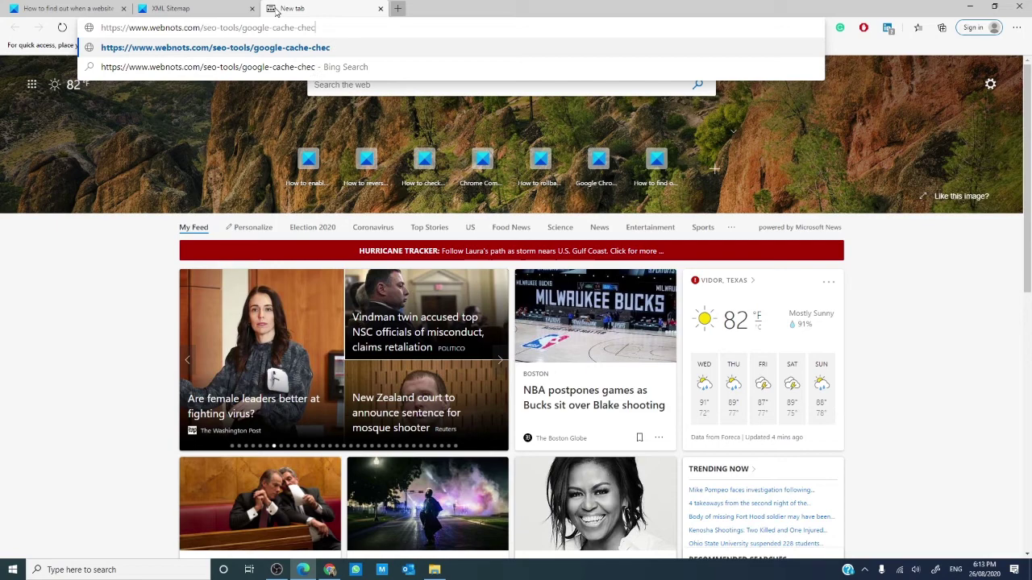
{"action": "type", "text": "ker"}
{"action": "key", "text": "Return"}
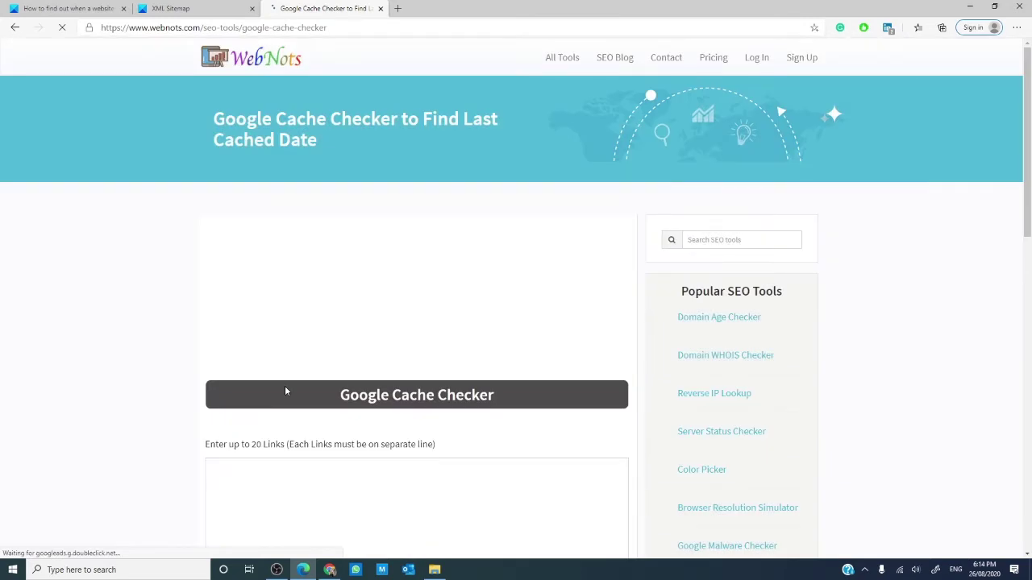
- Submit thewindowsclub.com to the Google Cache Checker with the image captcha answered
{"action": "scroll", "coordinate": [284, 386], "scroll_direction": "down", "scroll_amount": 3}
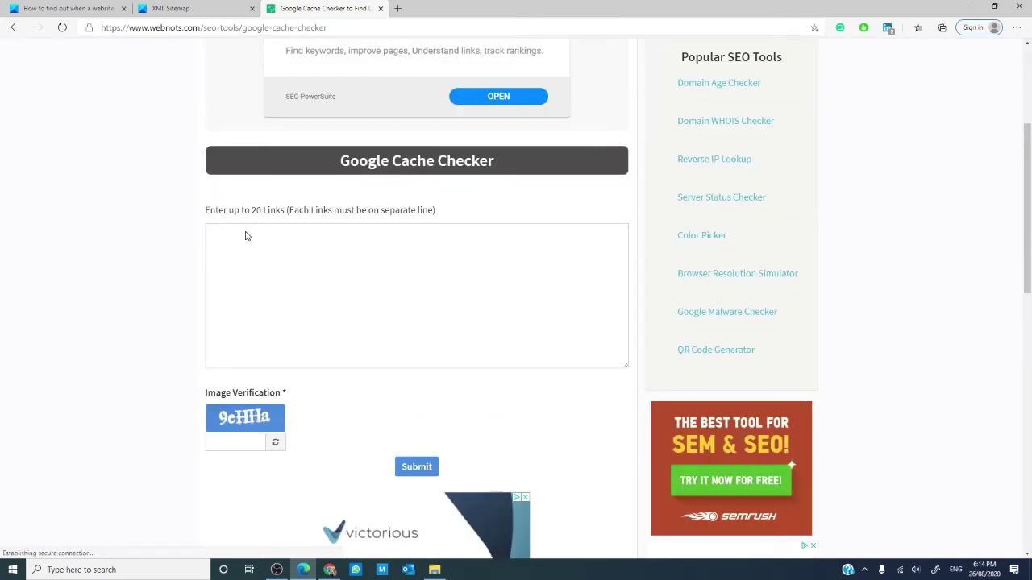
{"action": "left_click", "coordinate": [247, 235]}
{"action": "type", "text": "thewindow"}
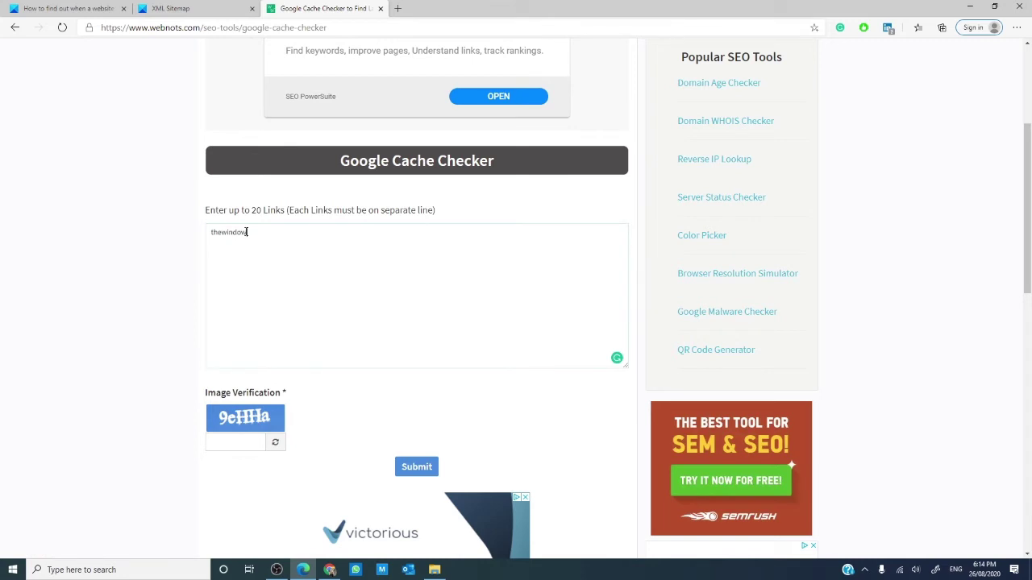
{"action": "type", "text": "sclub.com"}
{"action": "left_click", "coordinate": [233, 441]}
{"action": "type", "text": "9e"}
{"action": "type", "text": "HHa"}
{"action": "left_click", "coordinate": [416, 469]}
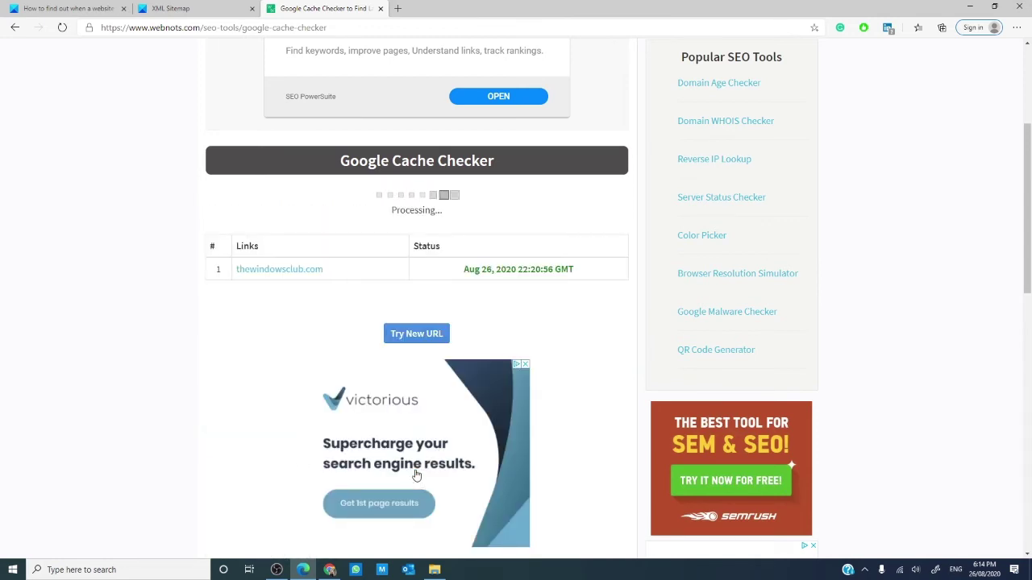
- Read the cached date Aug 26, 2020 22:20:56 GMT, then return to the article tab
{"action": "scroll", "coordinate": [416, 475], "scroll_direction": "down", "scroll_amount": 3}
{"action": "scroll", "coordinate": [518, 352], "scroll_direction": "up", "scroll_amount": 2}
{"action": "scroll", "coordinate": [519, 352], "scroll_direction": "up", "scroll_amount": 1}
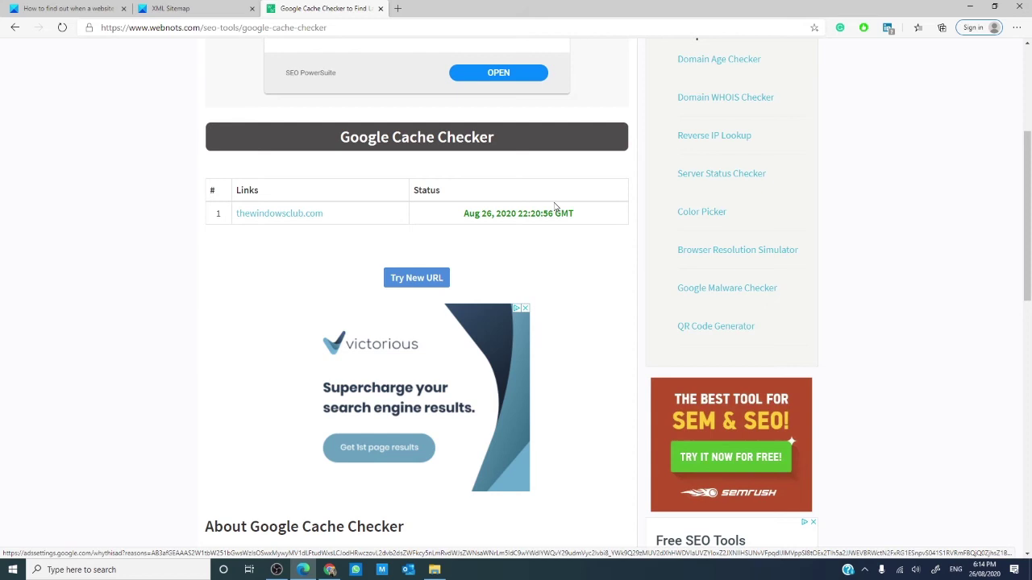
{"action": "left_click", "coordinate": [95, 10]}
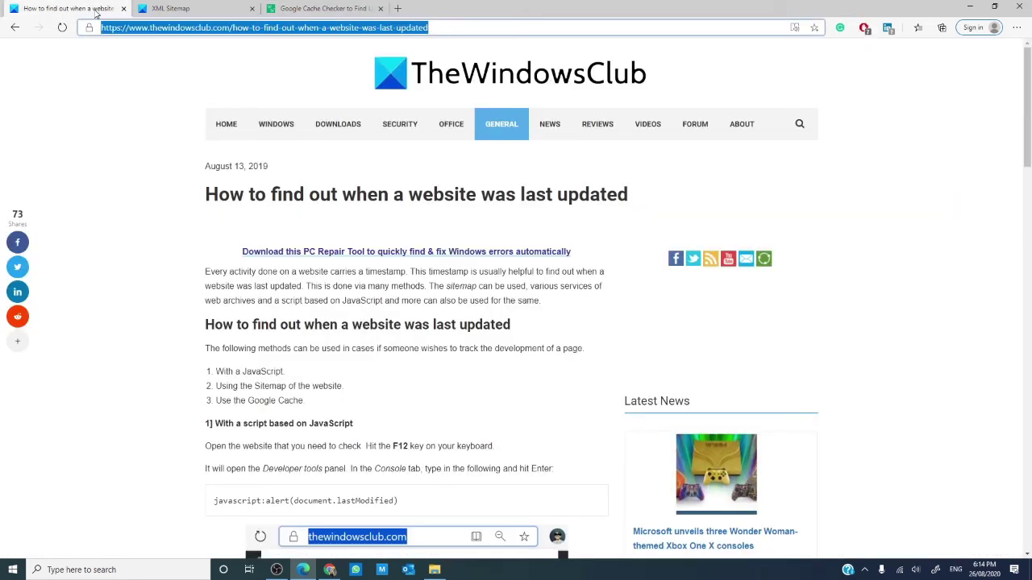